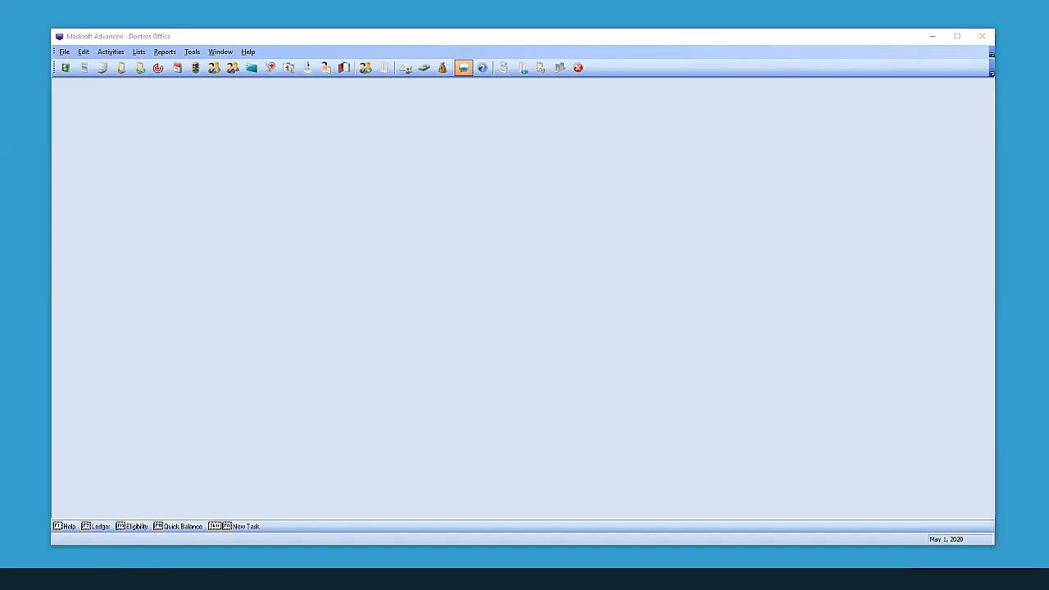
Open File > Security Setup and position the dialog showing the practice's empty user list.
{"action": "left_click", "coordinate": [180, 297]}
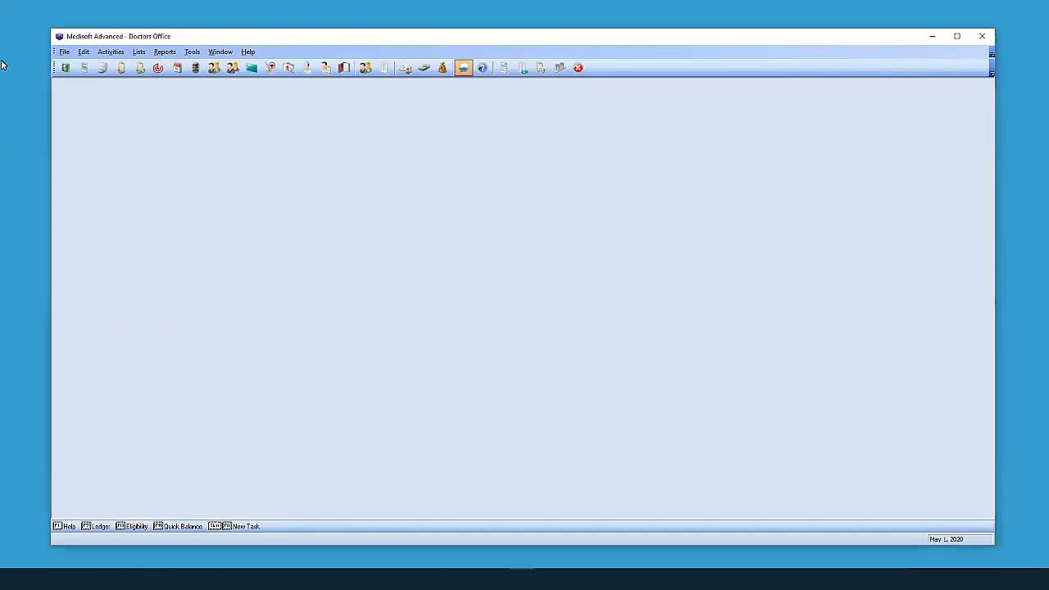
{"action": "left_click", "coordinate": [63, 52]}
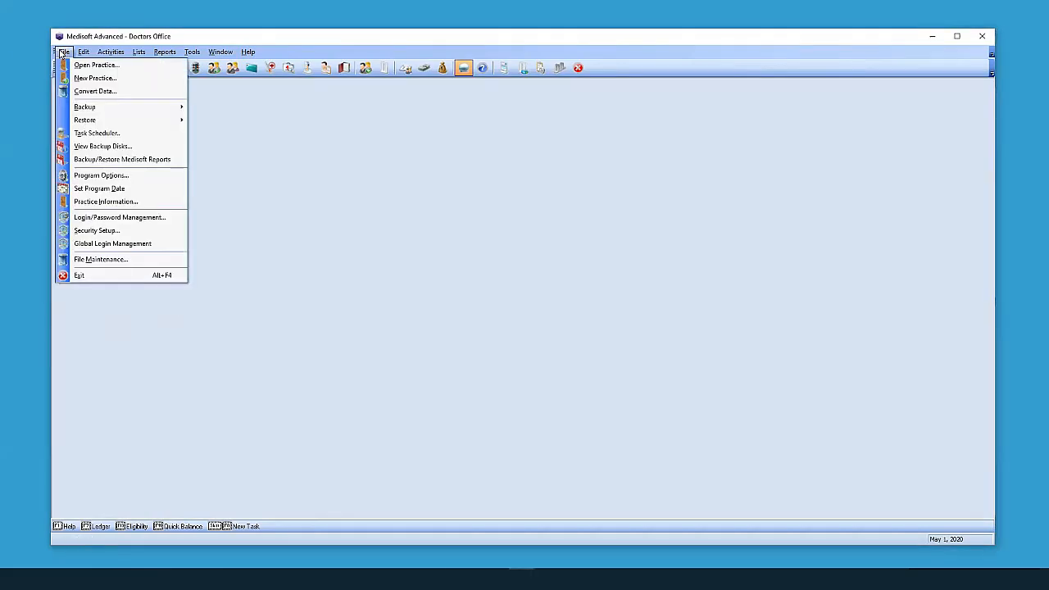
{"action": "left_click", "coordinate": [133, 235]}
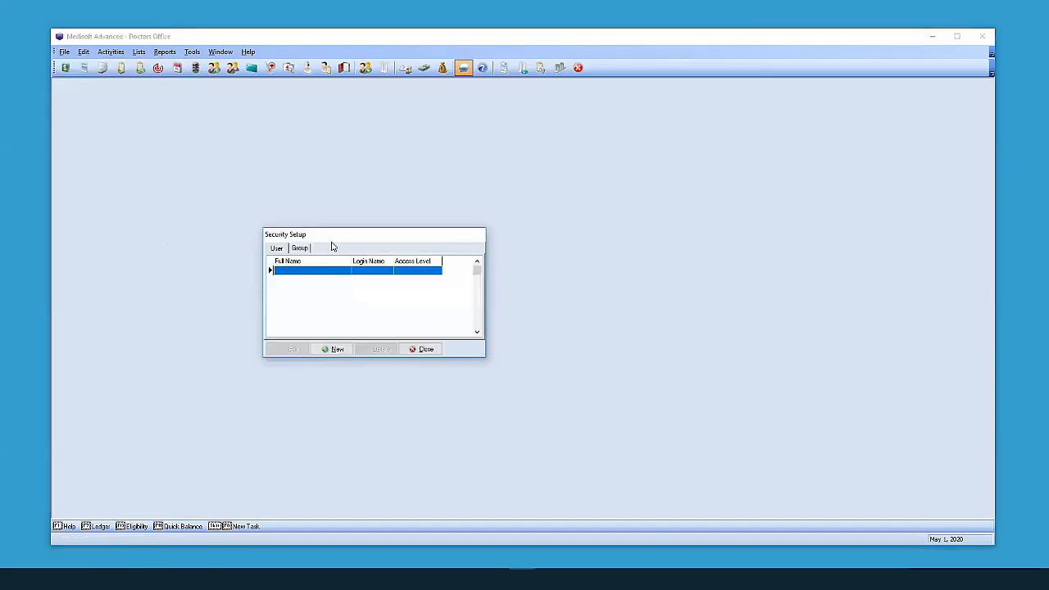
{"action": "left_click_drag", "start_coordinate": [360, 238], "coordinate": [390, 227]}
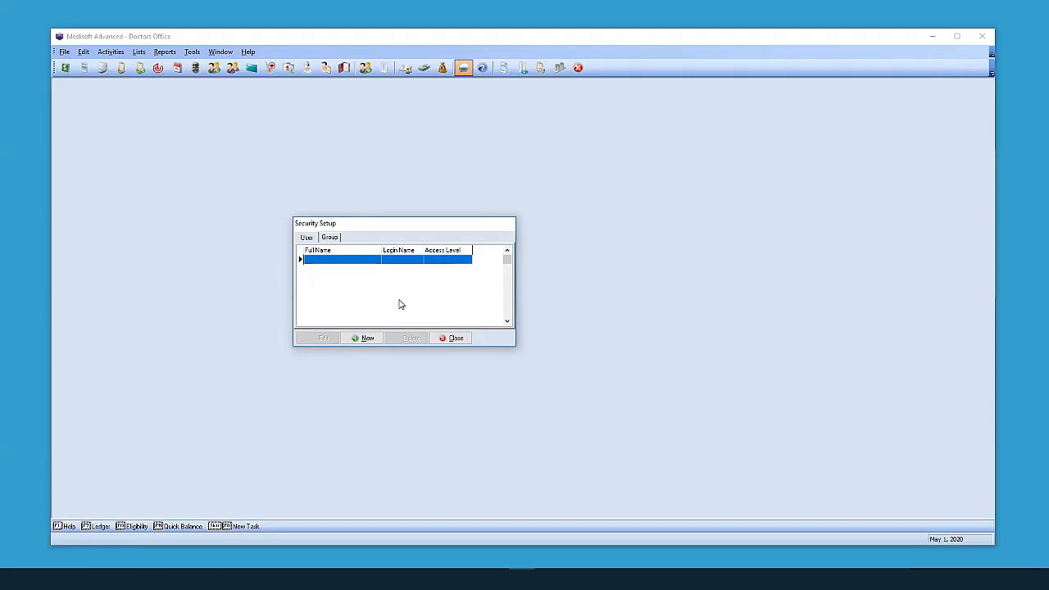
Start a new user with login name BILLER and enter the user's full name.
{"action": "left_click", "coordinate": [361, 338]}
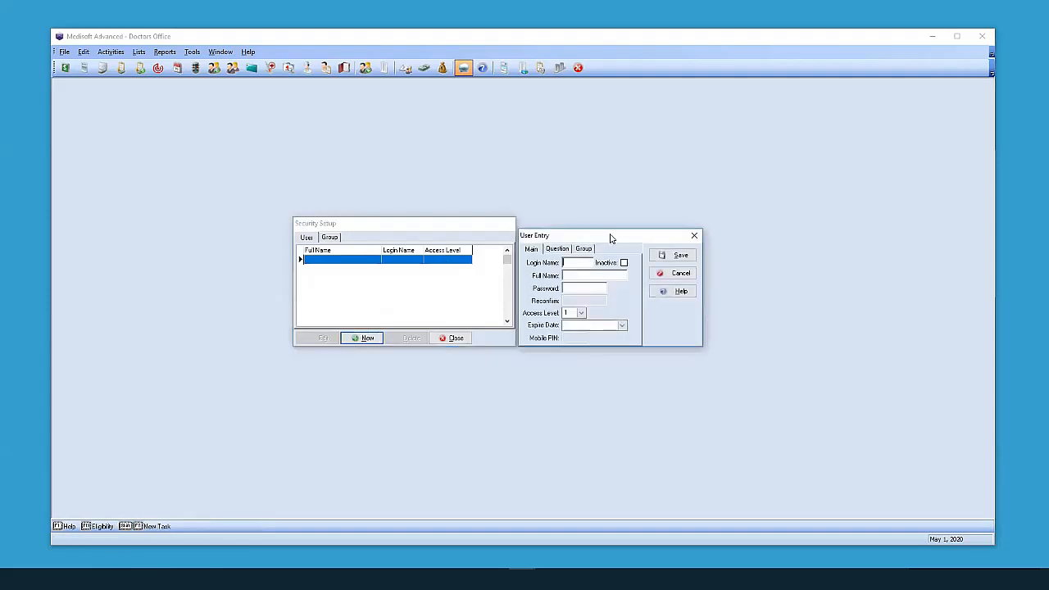
{"action": "left_click_drag", "start_coordinate": [597, 242], "coordinate": [618, 230]}
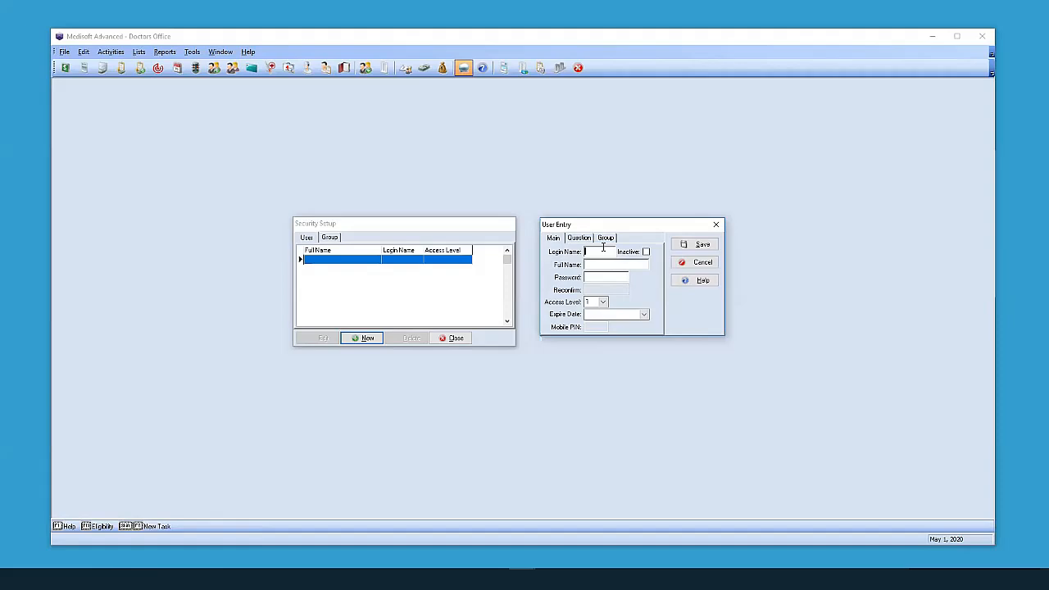
{"action": "type", "text": "BILLER"}
{"action": "double_click", "coordinate": [580, 251]}
{"action": "left_click", "coordinate": [587, 265]}
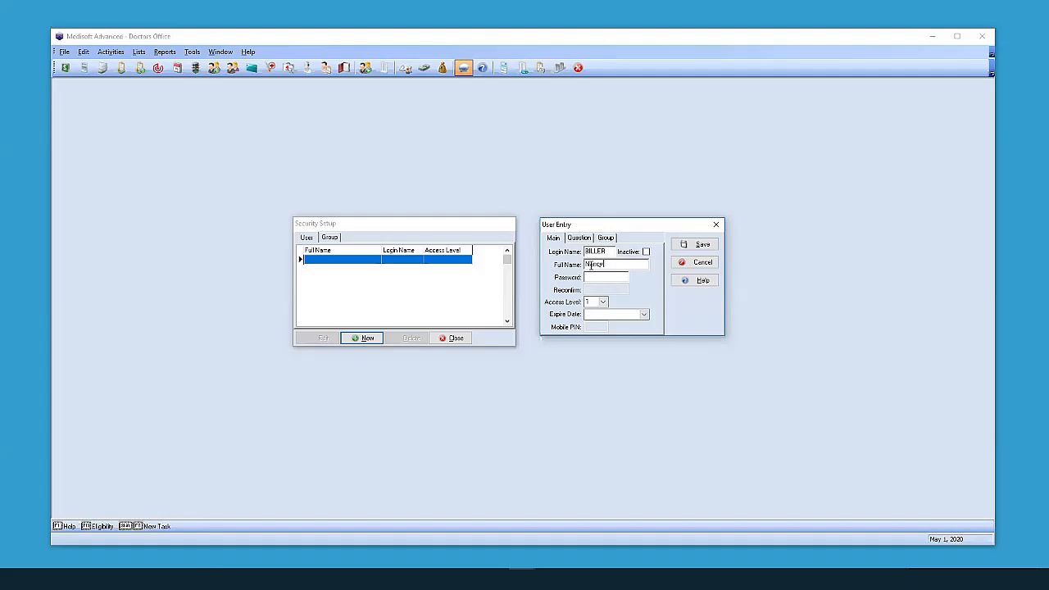
{"action": "left_click_drag", "start_coordinate": [633, 266], "coordinate": [580, 267]}
{"action": "left_click", "coordinate": [607, 267]}
{"action": "left_click_drag", "start_coordinate": [627, 264], "coordinate": [593, 264]}
{"action": "double_click", "coordinate": [606, 250]}
Enter the user's password and reconfirm it.
{"action": "key", "text": "Tab"}
{"action": "key", "text": "Tab"}
{"action": "type", "text": "****"}
{"action": "key", "text": "Tab"}
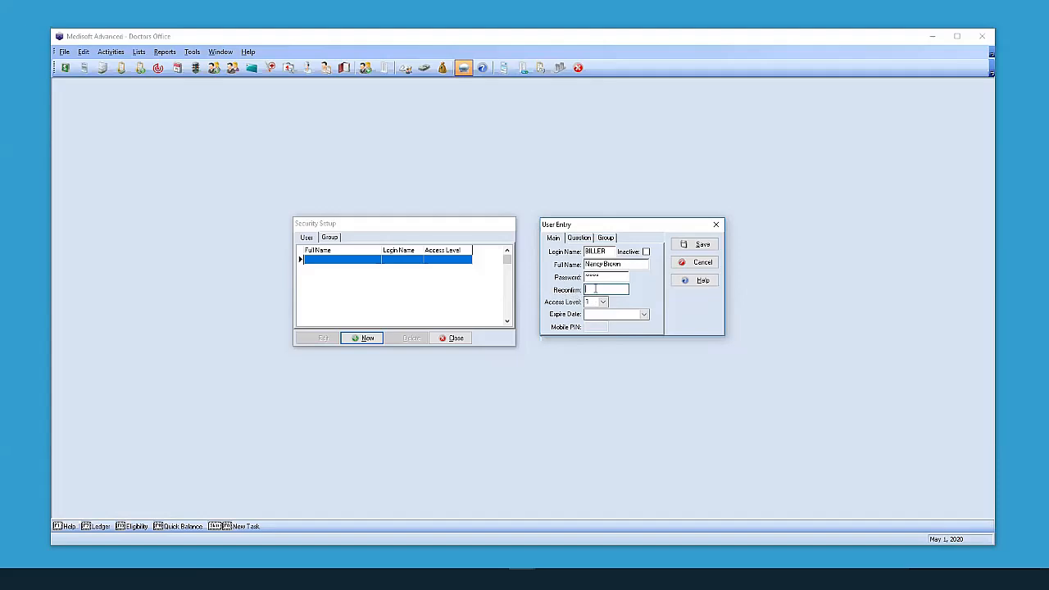
{"action": "type", "text": "****"}
{"action": "left_click", "coordinate": [605, 302]}
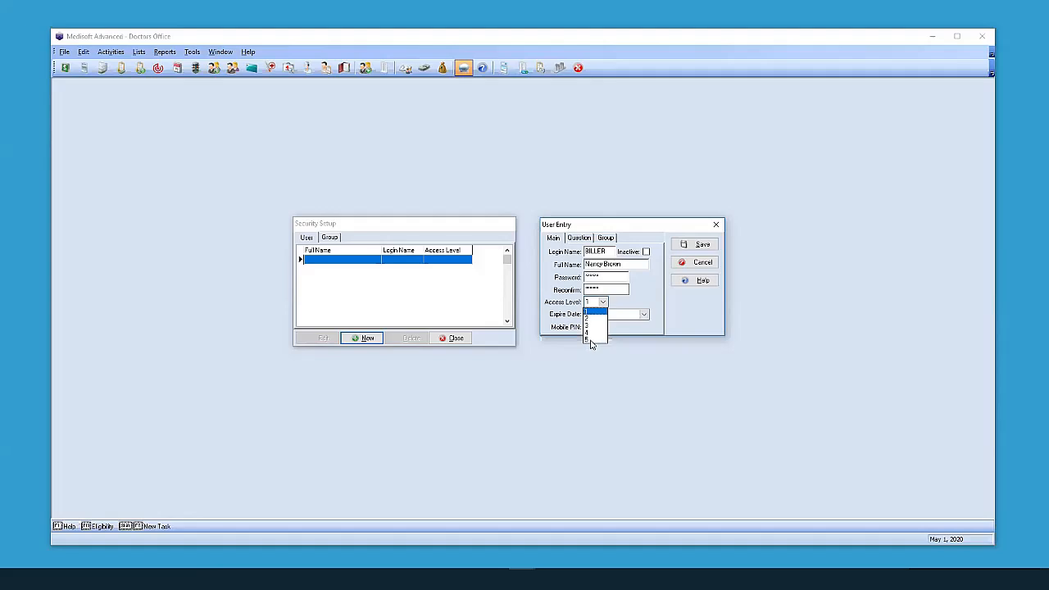
Choose access level 1, pass the Expire Date field, and move to the Question page.
{"action": "left_click", "coordinate": [592, 320]}
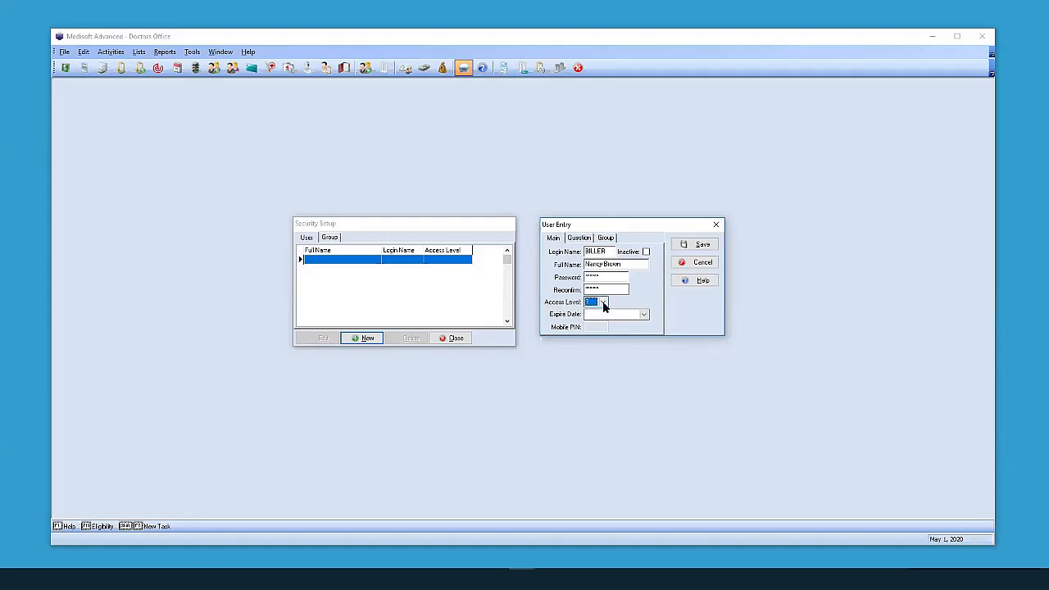
{"action": "left_click", "coordinate": [604, 302]}
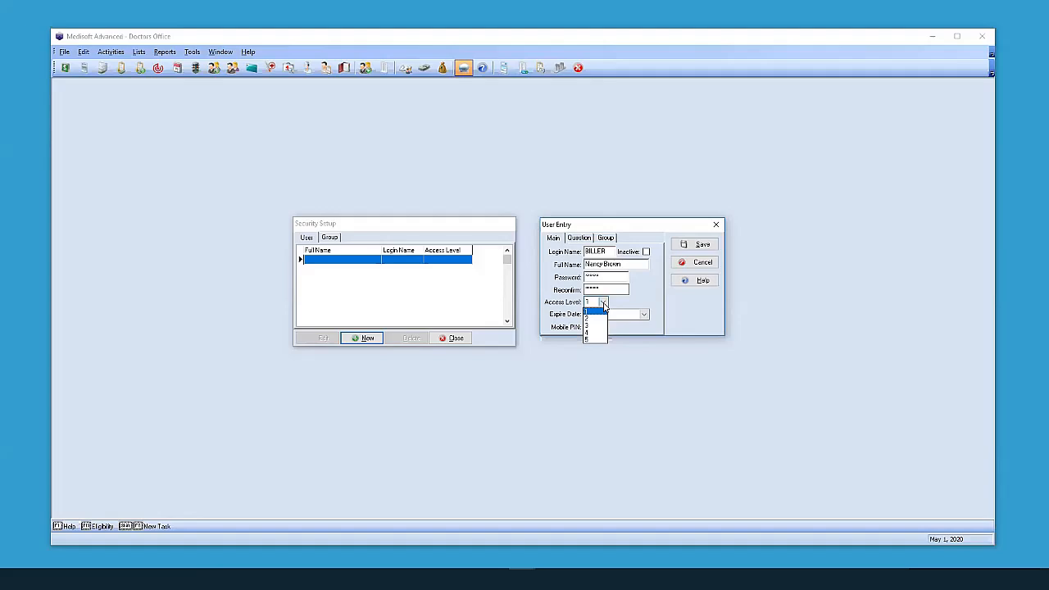
{"action": "left_click", "coordinate": [604, 304]}
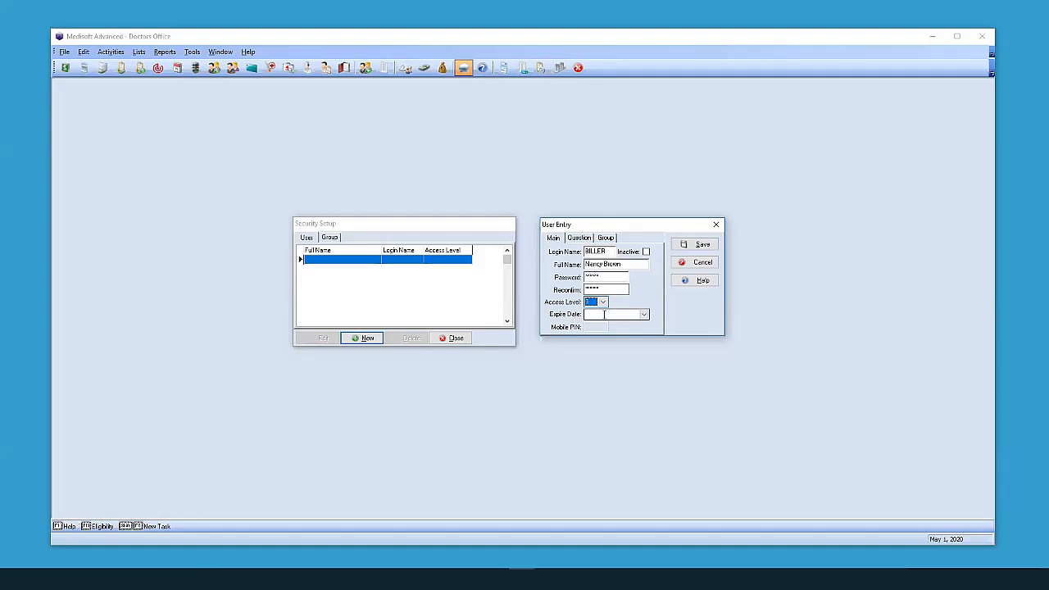
{"action": "left_click", "coordinate": [640, 315]}
{"action": "left_click", "coordinate": [578, 240]}
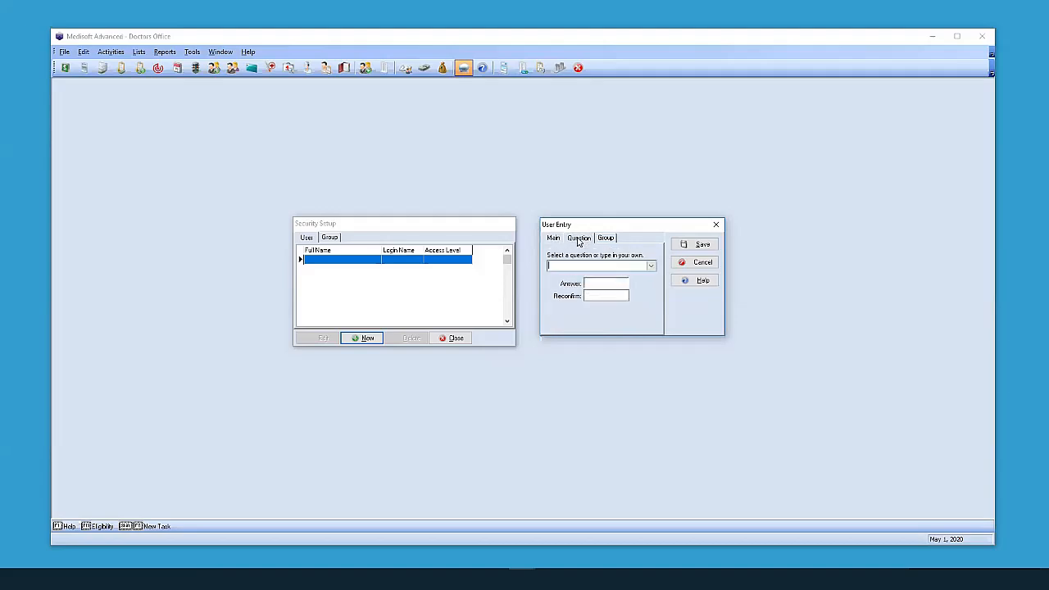
Choose 'What city were you born in?', enter and reconfirm the answer, and save BILLER.
{"action": "left_click", "coordinate": [652, 267]}
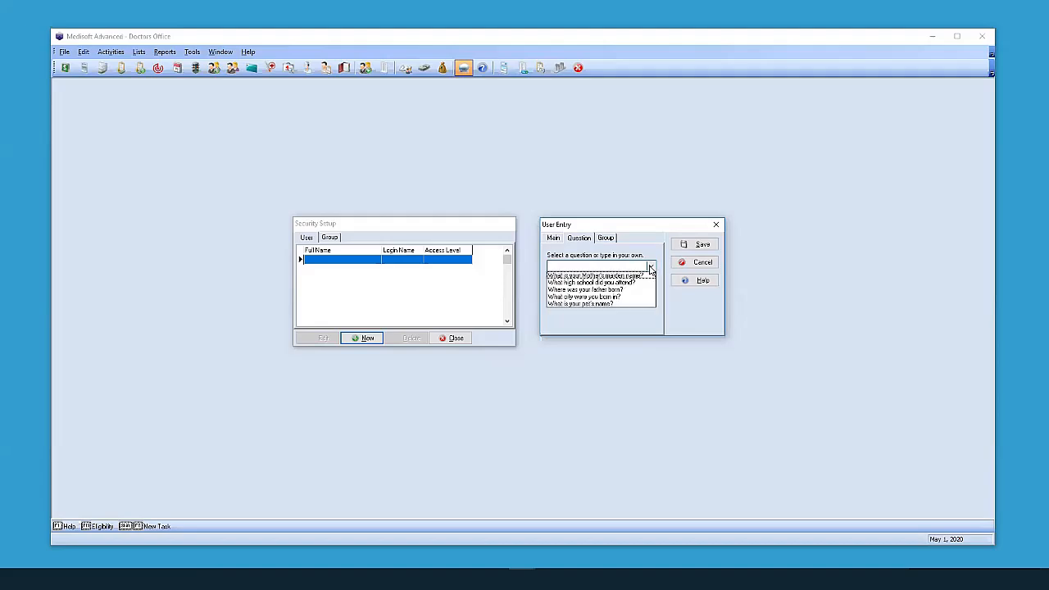
{"action": "left_click", "coordinate": [565, 297]}
{"action": "left_click", "coordinate": [603, 282]}
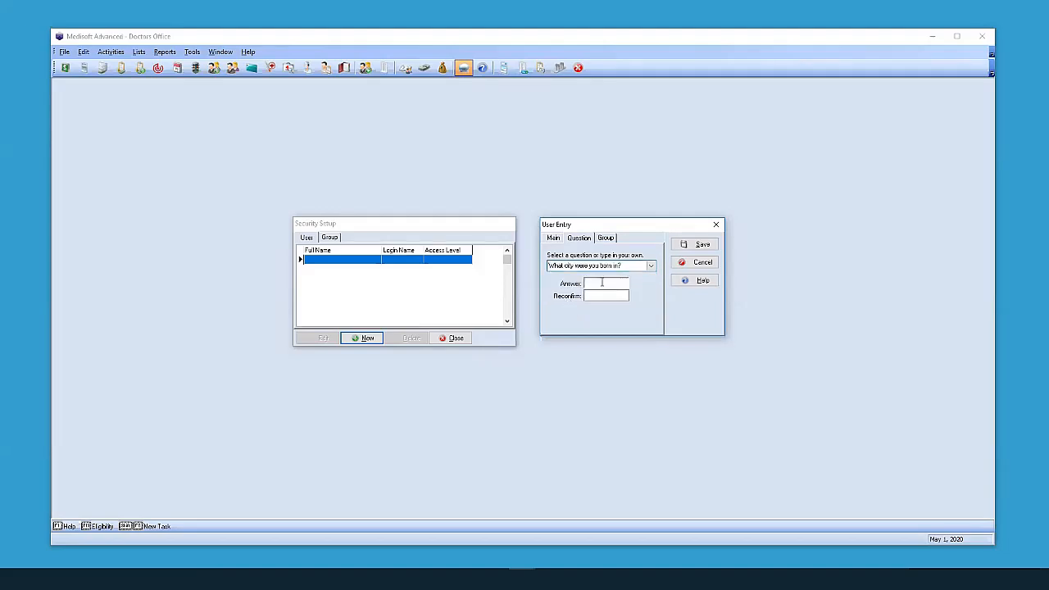
{"action": "type", "text": "******"}
{"action": "key", "text": "Tab"}
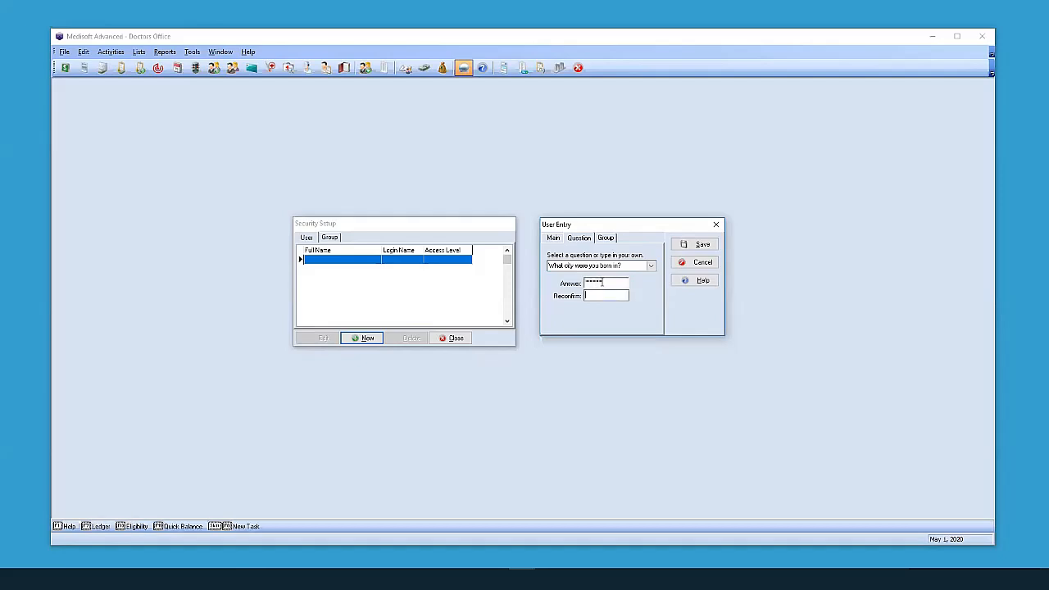
{"action": "type", "text": "******"}
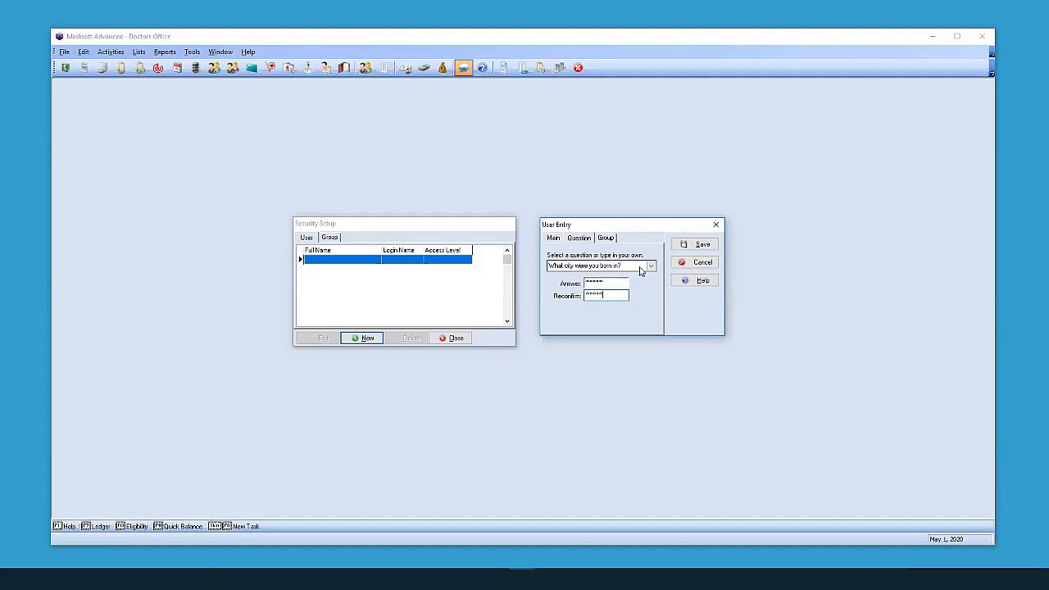
{"action": "left_click", "coordinate": [689, 250]}
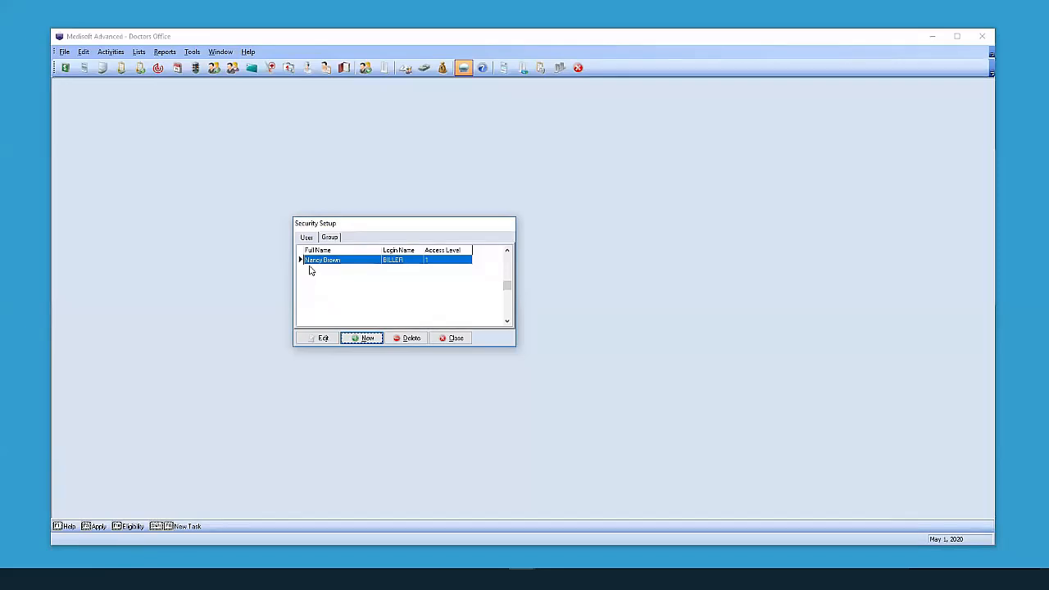
{"action": "left_click", "coordinate": [357, 339]}
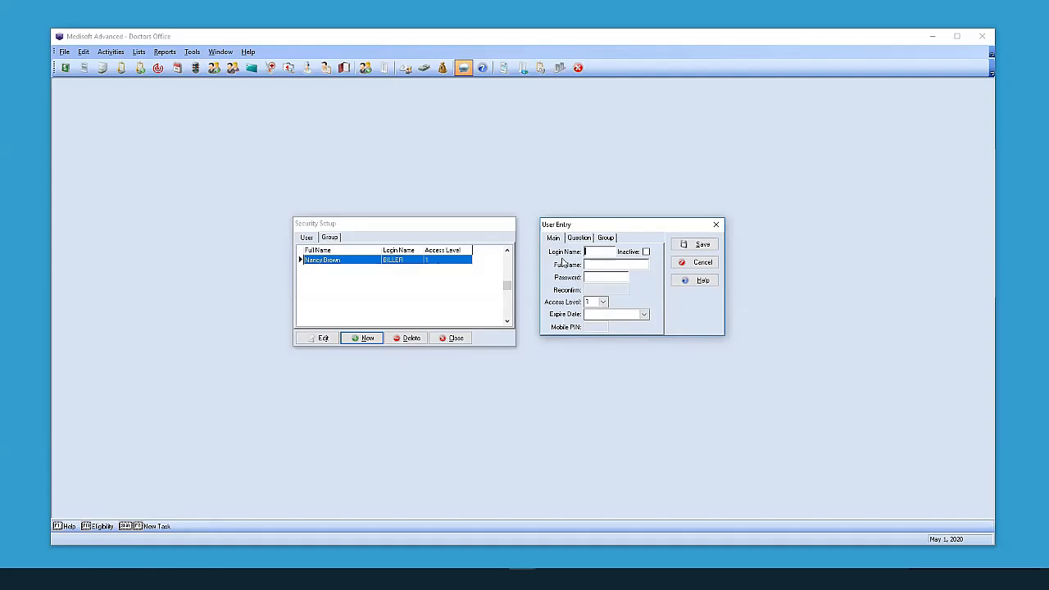
{"action": "left_click", "coordinate": [683, 266]}
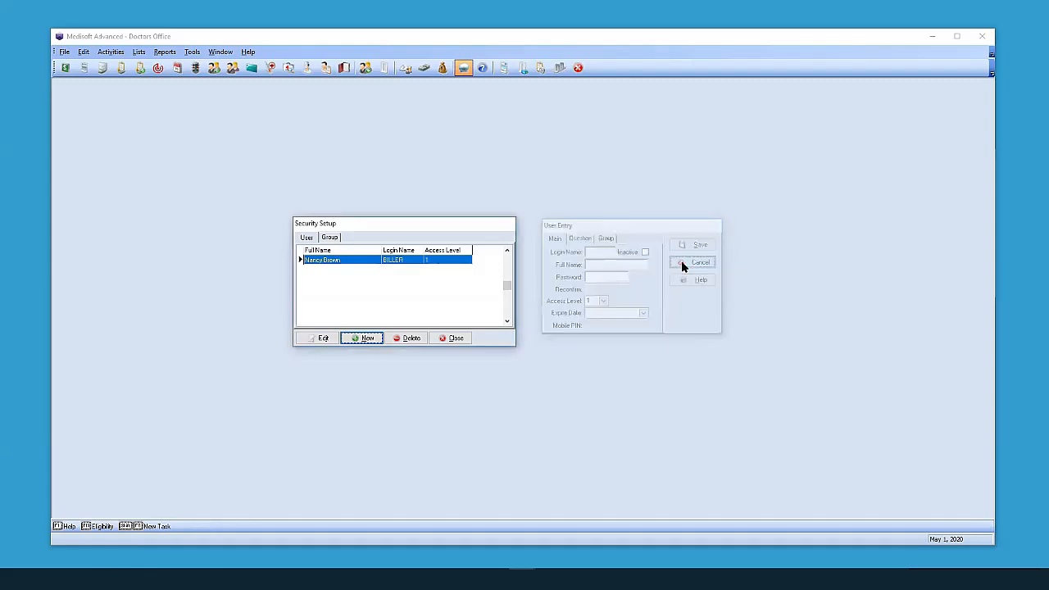
{"action": "left_click", "coordinate": [455, 340]}
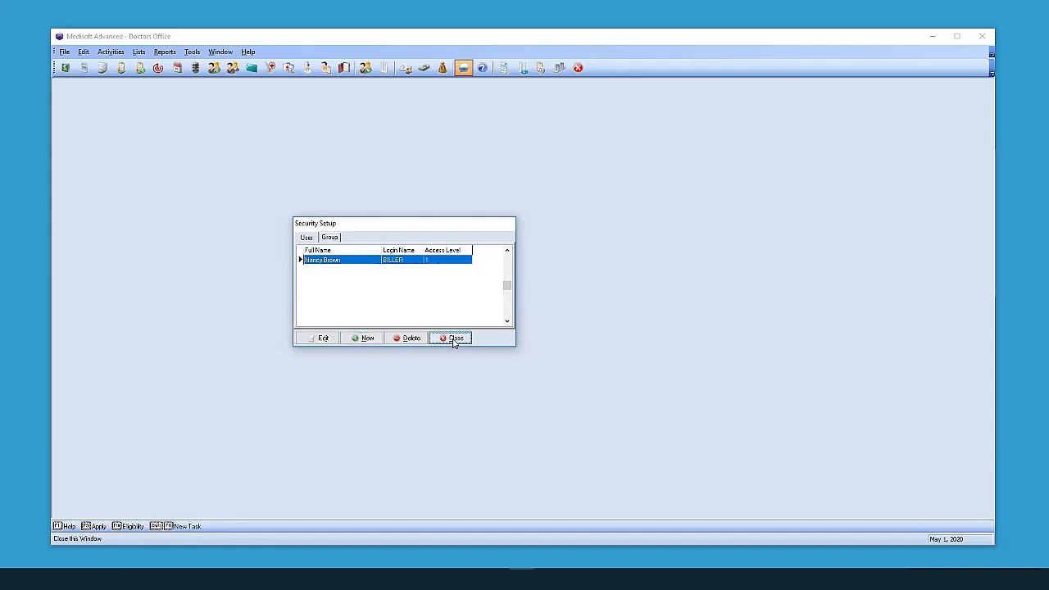
Open the Smith Chiropractic practice through File > Open Practice.
{"action": "left_click", "coordinate": [64, 52]}
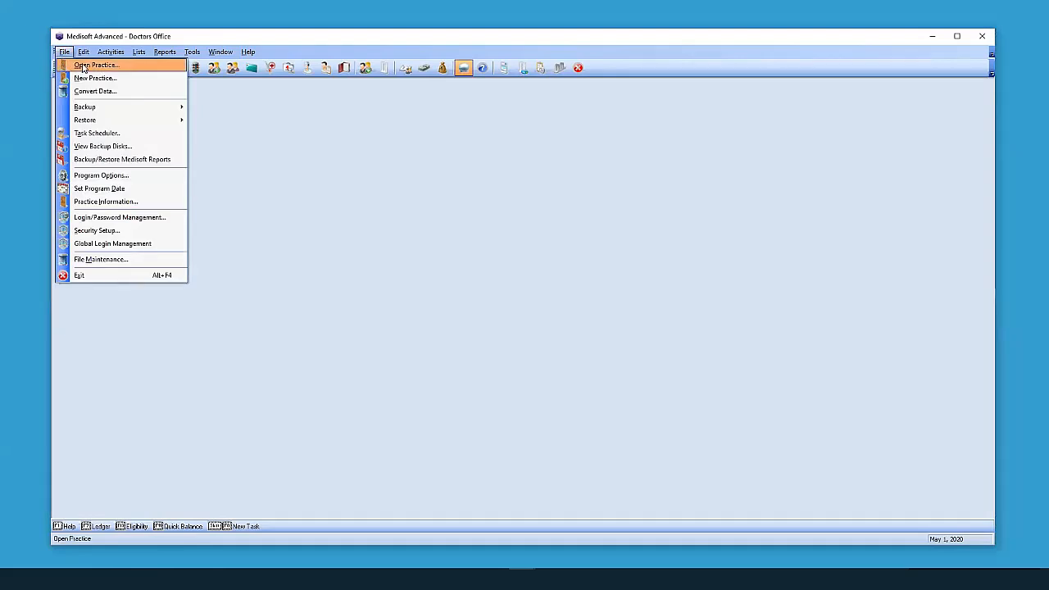
{"action": "left_click", "coordinate": [83, 65]}
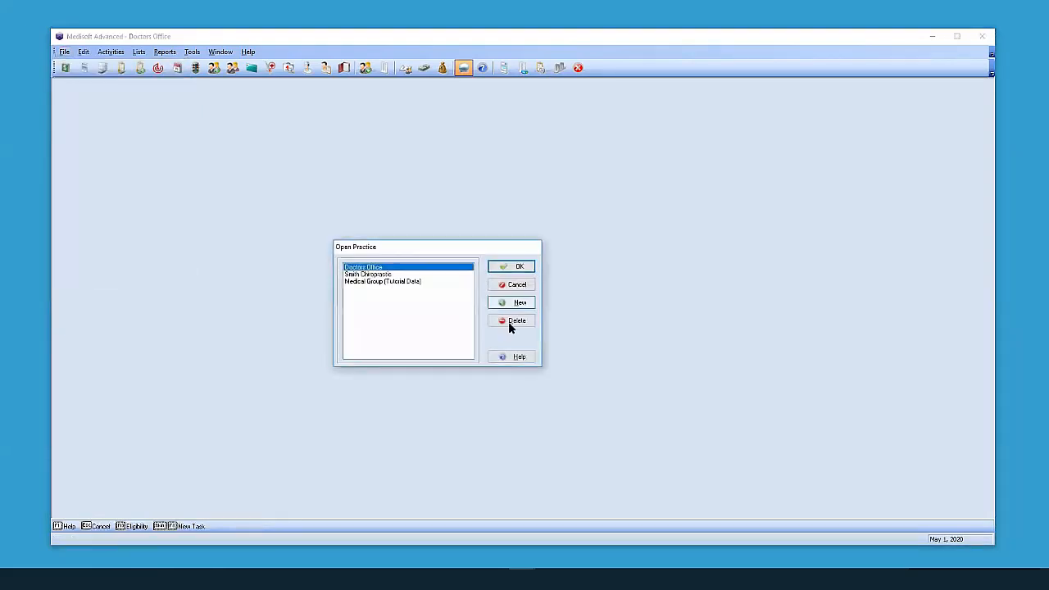
{"action": "left_click", "coordinate": [367, 275]}
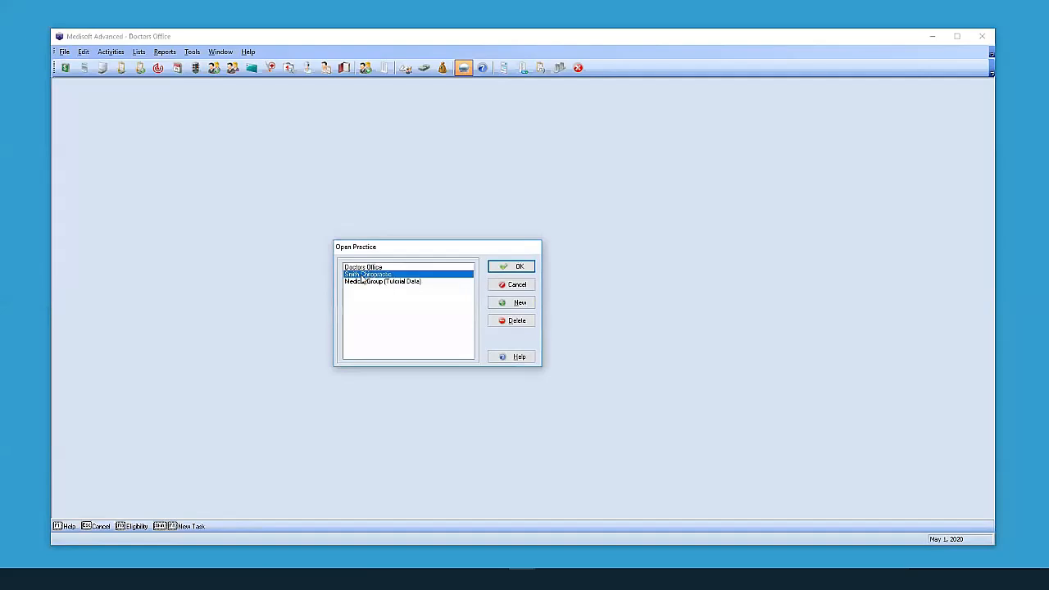
{"action": "left_click", "coordinate": [515, 268]}
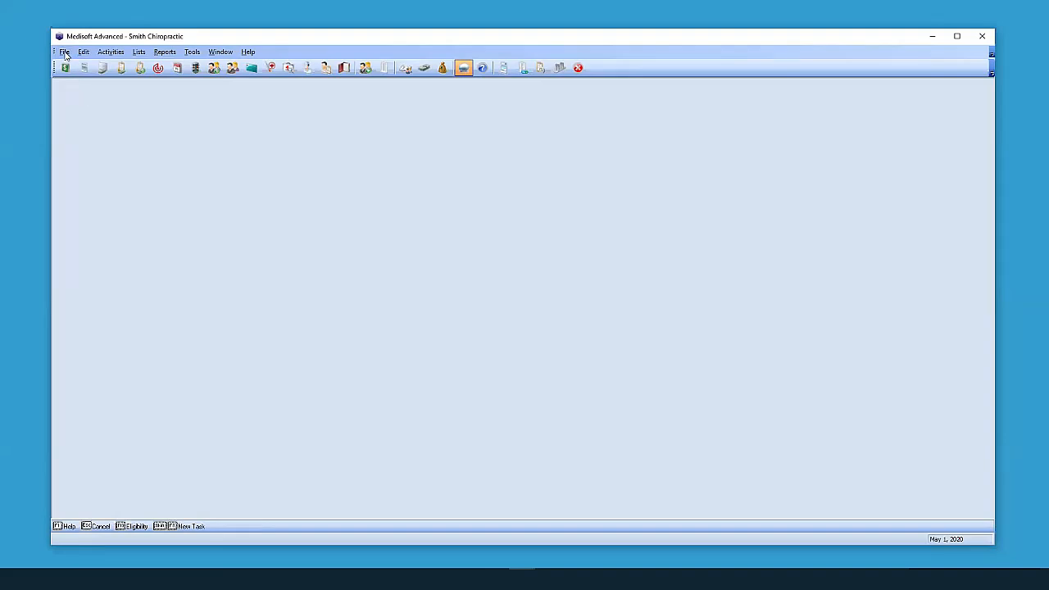
{"action": "left_click", "coordinate": [65, 53]}
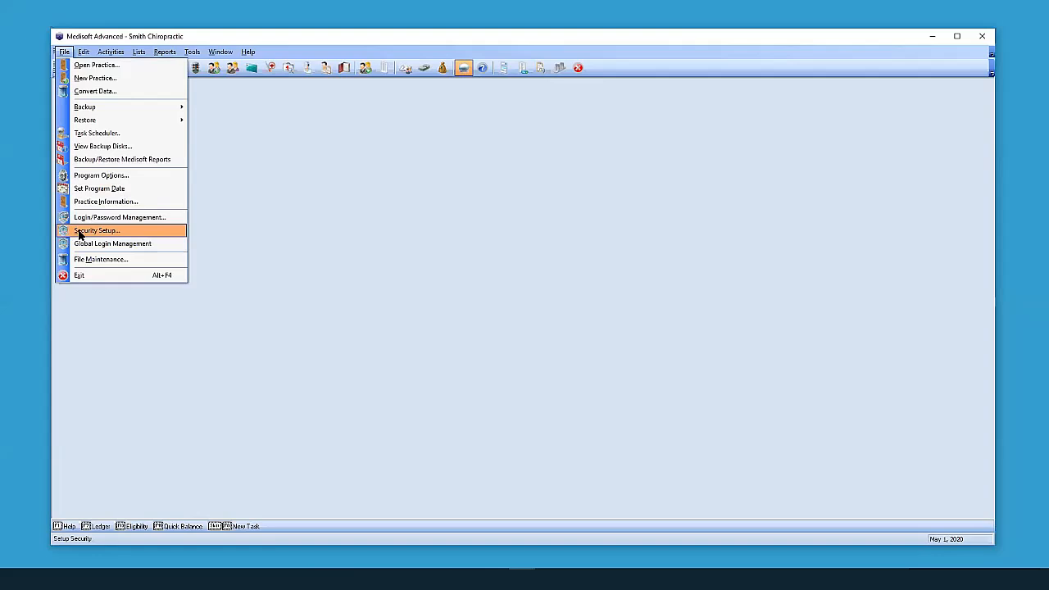
Create user BILLER with full name, reconfirmed password and access level 1, then save and close.
{"action": "left_click", "coordinate": [79, 231]}
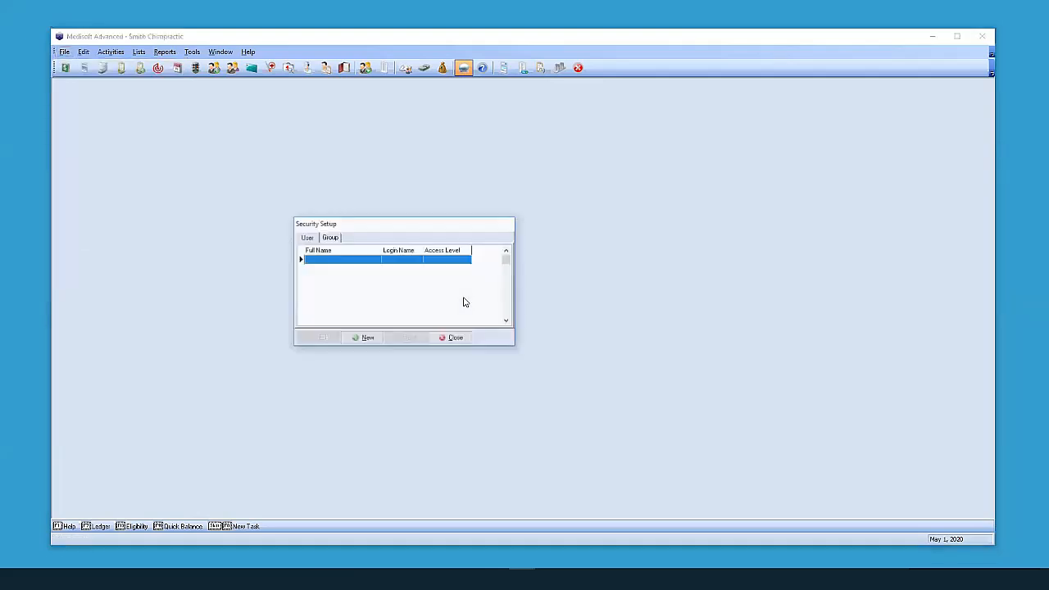
{"action": "left_click", "coordinate": [360, 338]}
{"action": "type", "text": "BILLER"}
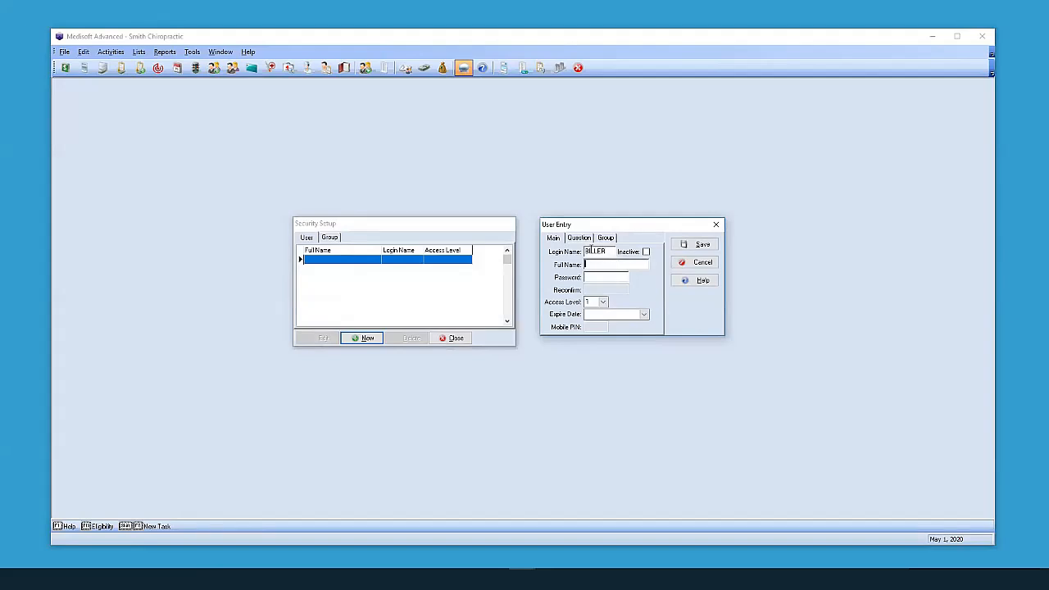
{"action": "key", "text": "Tab"}
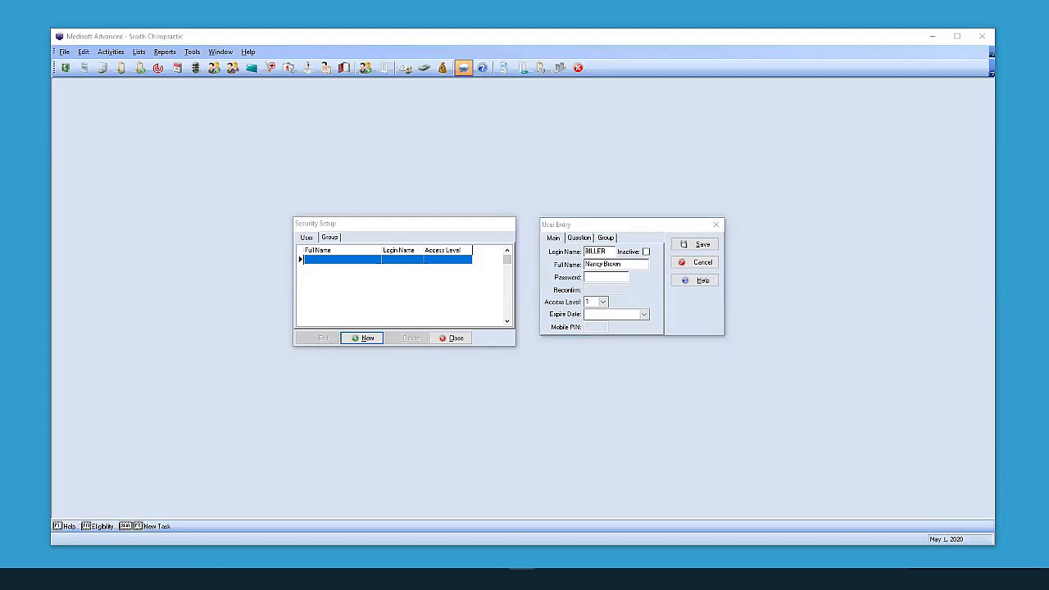
{"action": "left_click", "coordinate": [596, 277]}
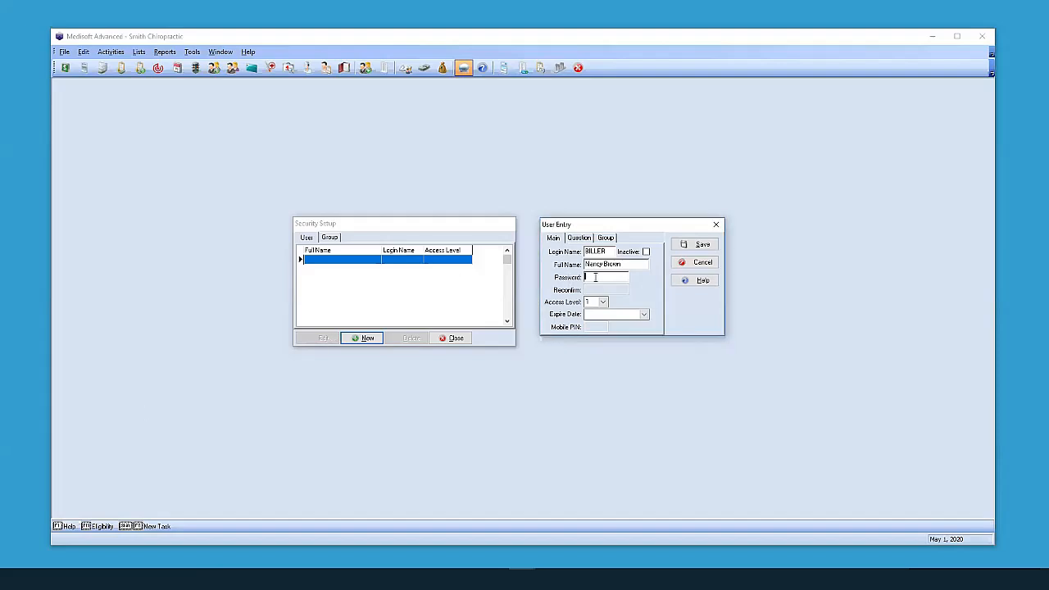
{"action": "key", "text": "Tab"}
{"action": "key", "text": "Tab"}
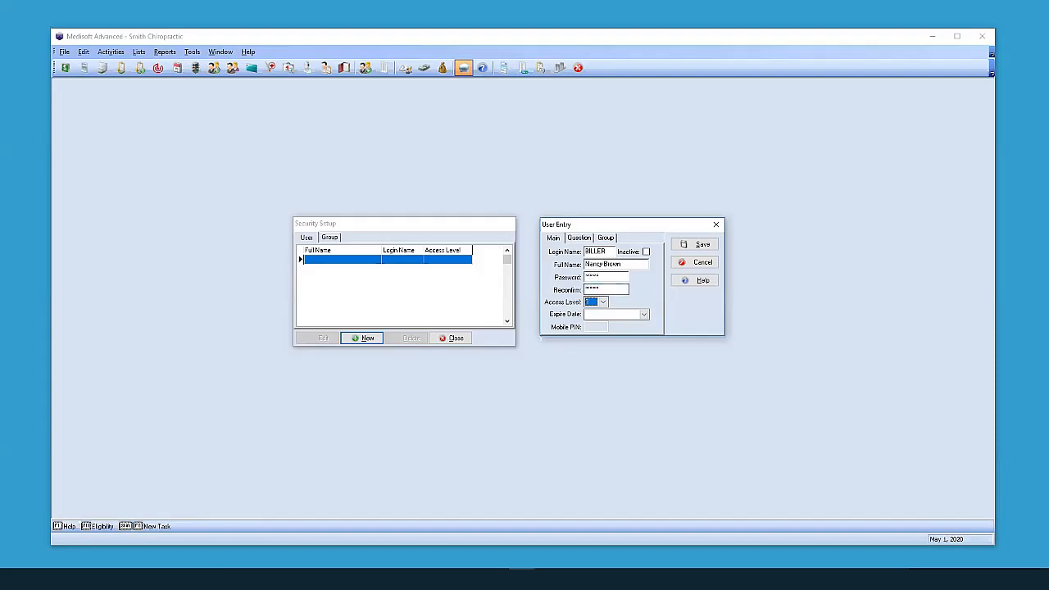
{"action": "left_click", "coordinate": [690, 244]}
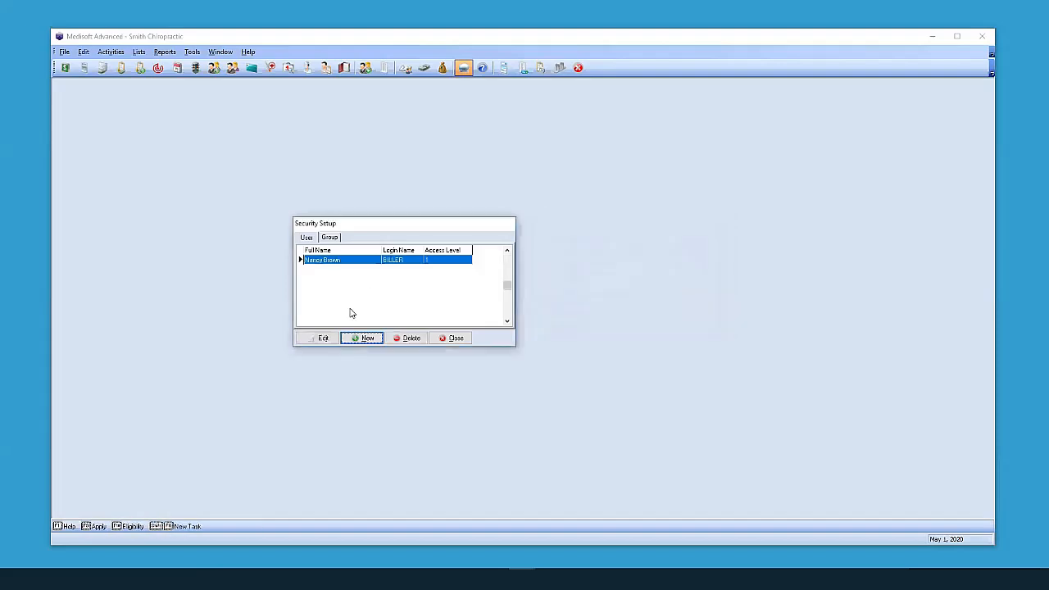
{"action": "left_click", "coordinate": [441, 341]}
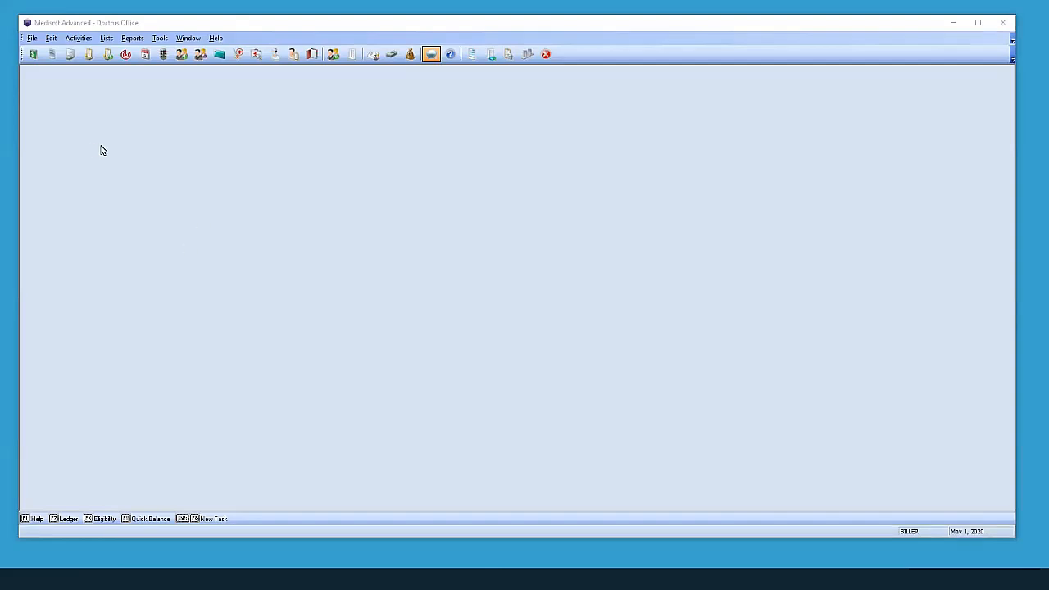
Open Doctors Office Security Setup and select the first user, the one at access level 2.
{"action": "left_click", "coordinate": [32, 40]}
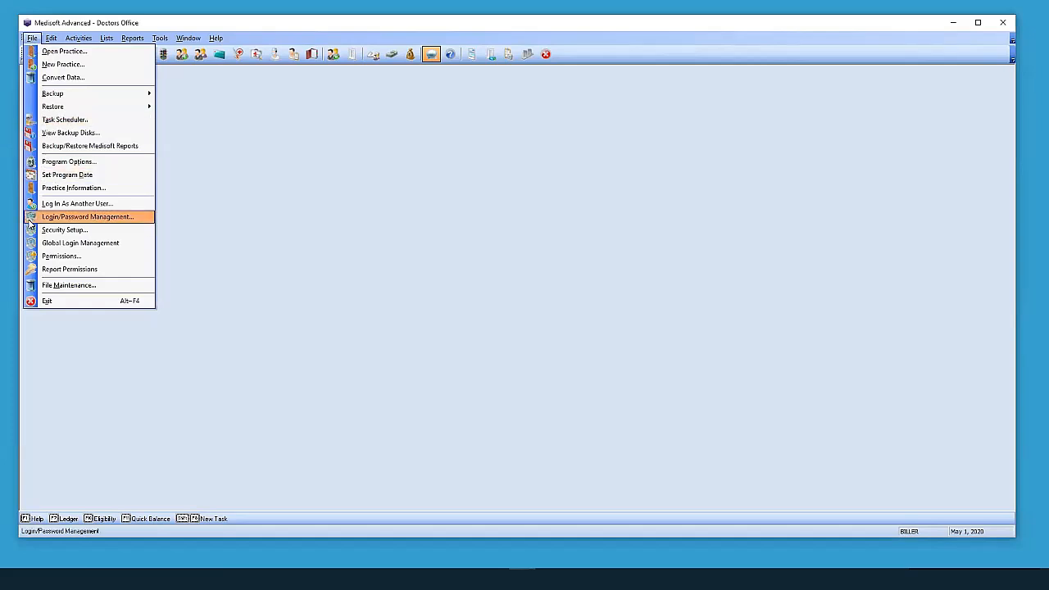
{"action": "left_click", "coordinate": [89, 230]}
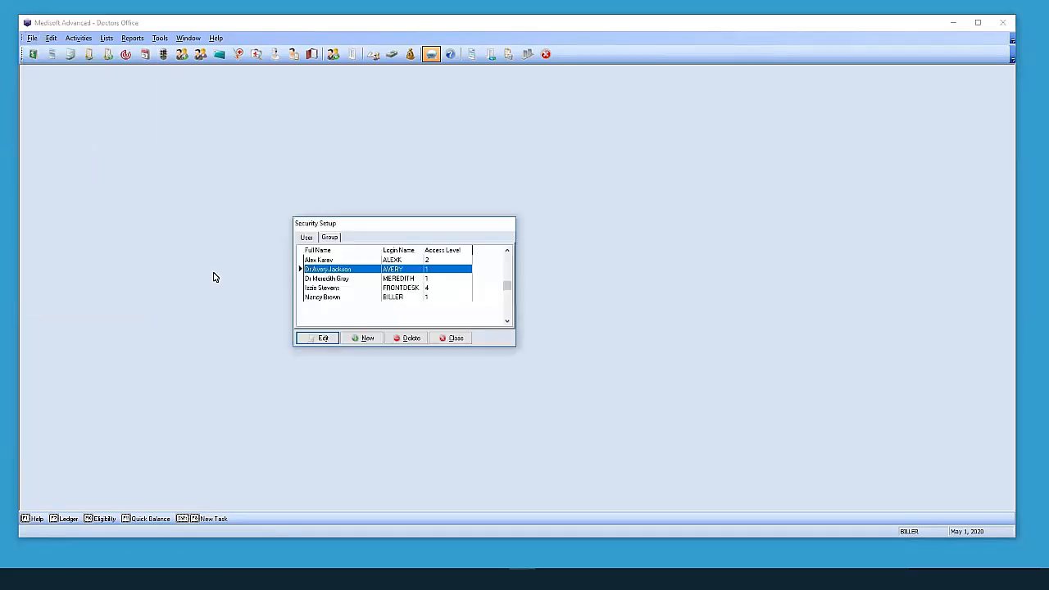
{"action": "left_click", "coordinate": [308, 262]}
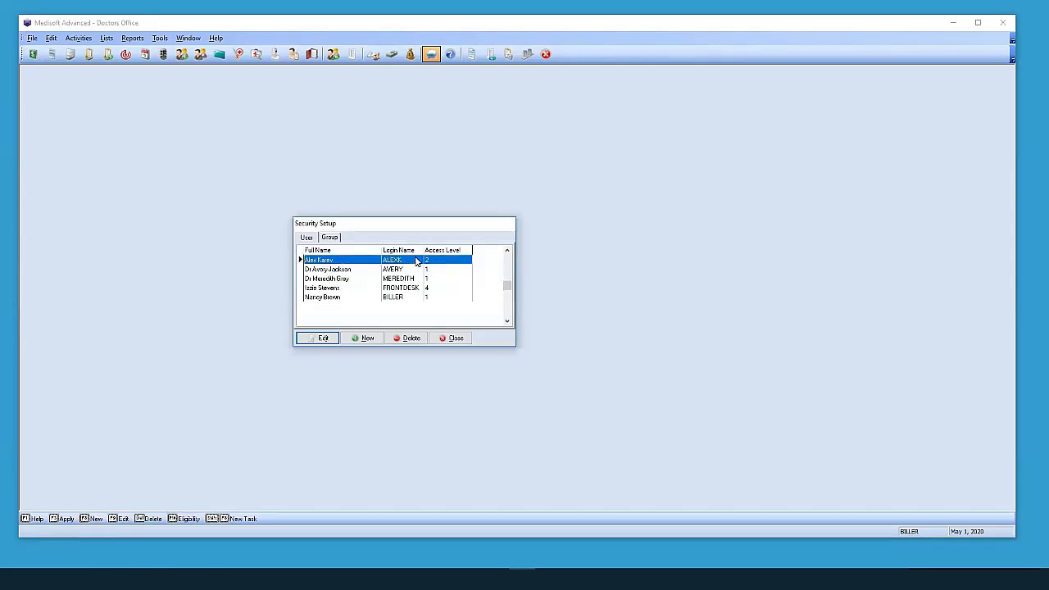
Tick Inactive on the first user's account and save it.
{"action": "double_click", "coordinate": [336, 262]}
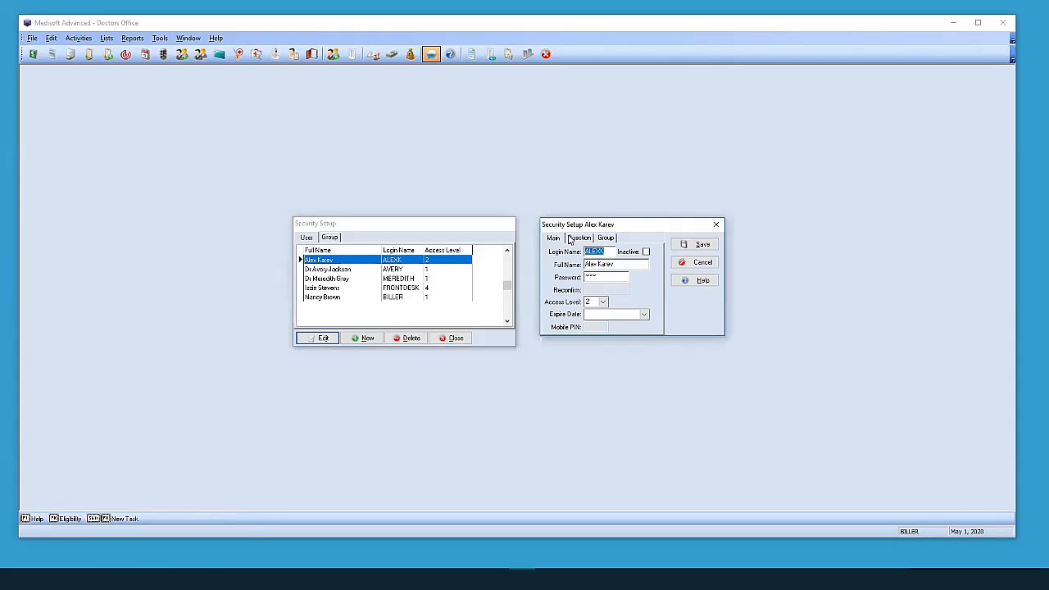
{"action": "left_click", "coordinate": [623, 254]}
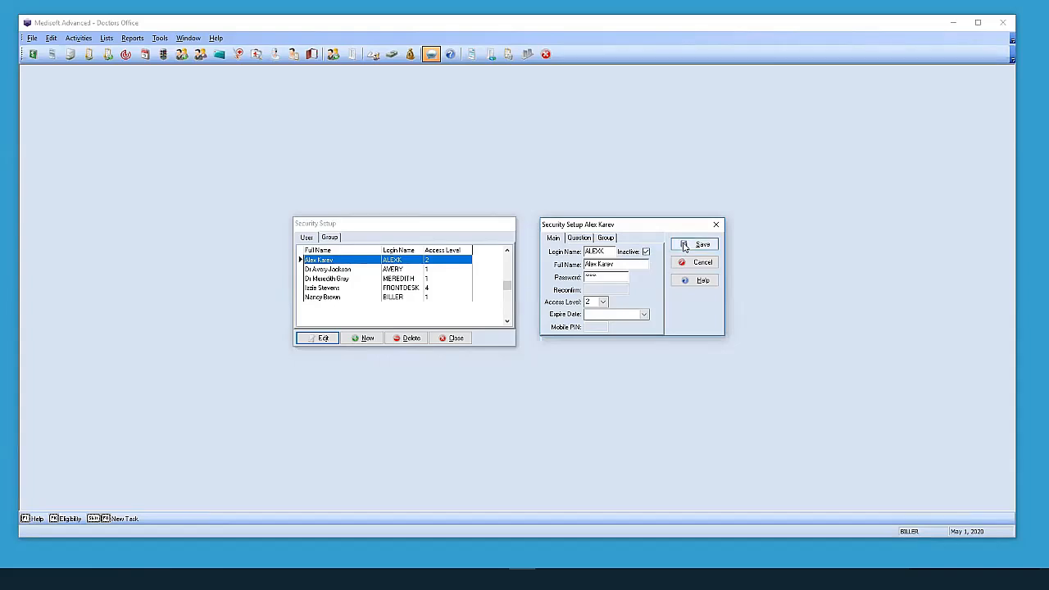
{"action": "left_click", "coordinate": [685, 246]}
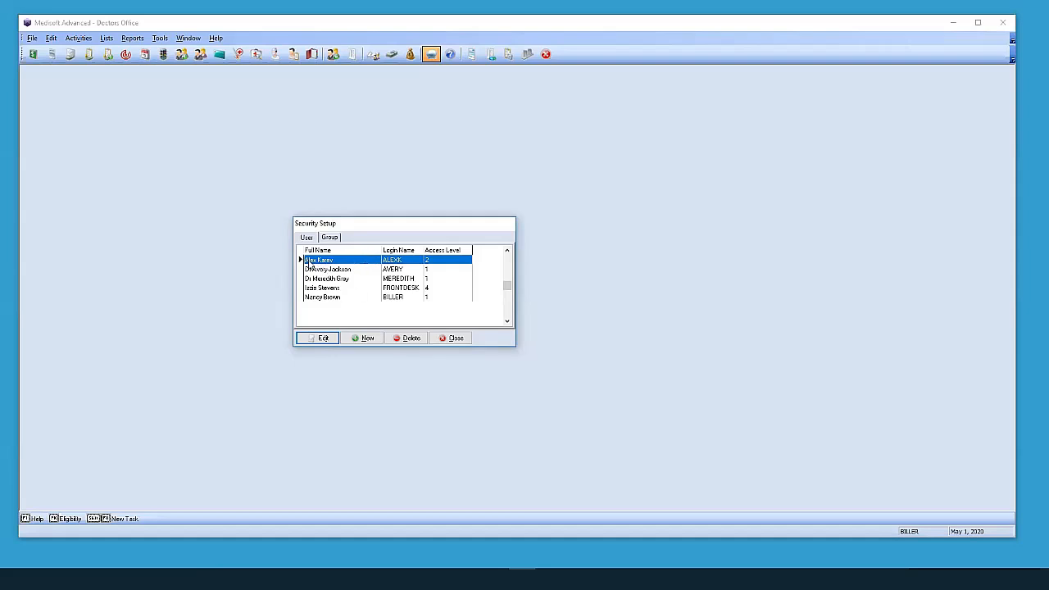
Delete the inactive access-level-2 user and confirm the removal.
{"action": "left_click", "coordinate": [405, 341]}
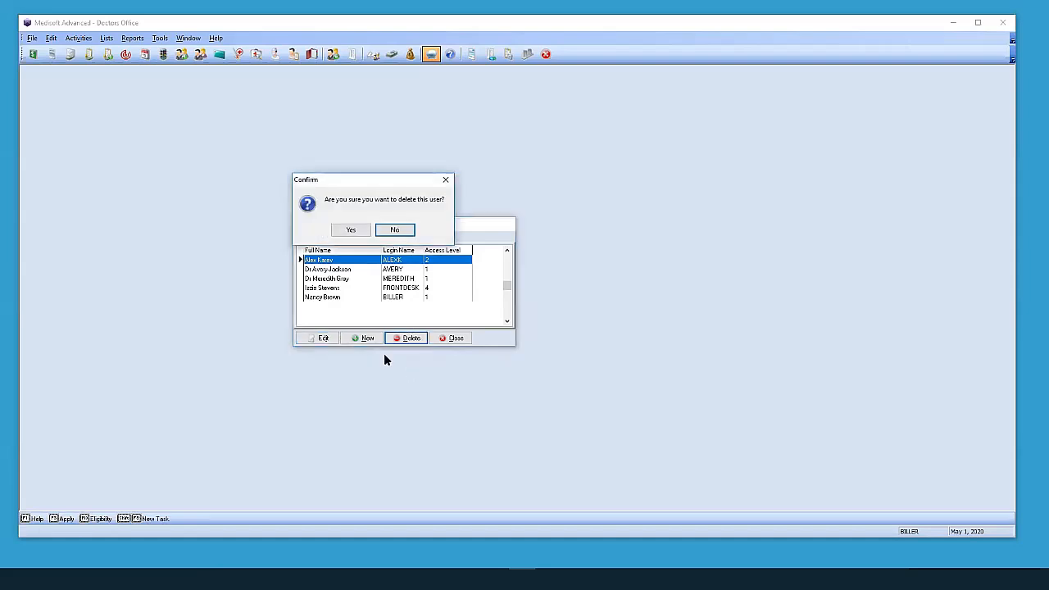
{"action": "left_click", "coordinate": [350, 232]}
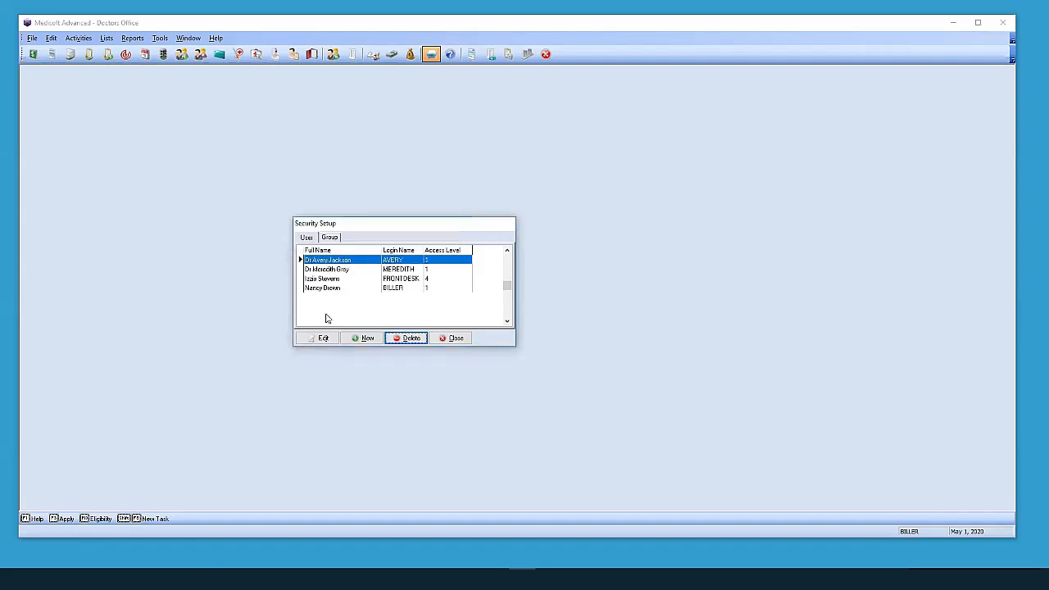